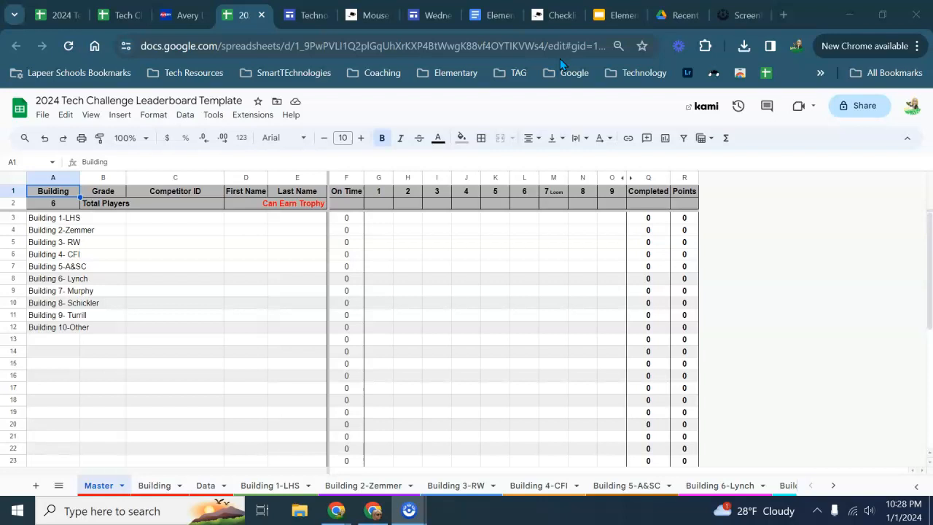
# Step: Select the first leaderboard tab, the Tech Challenge badges tab and the Avery tab together and add them to a new tab group
pyautogui.click(70, 15)
pyautogui.keyDown('ctrl'); pyautogui.click(120, 15); pyautogui.keyUp('ctrl')
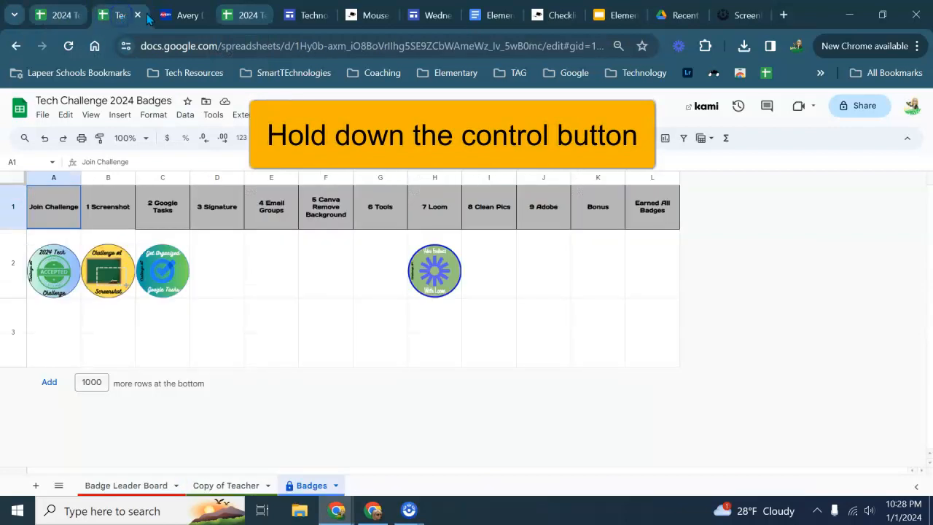
pyautogui.keyDown('ctrl'); pyautogui.click(169, 16); pyautogui.keyUp('ctrl')
pyautogui.keyDown('ctrl'); pyautogui.click(243, 19); pyautogui.keyUp('ctrl')
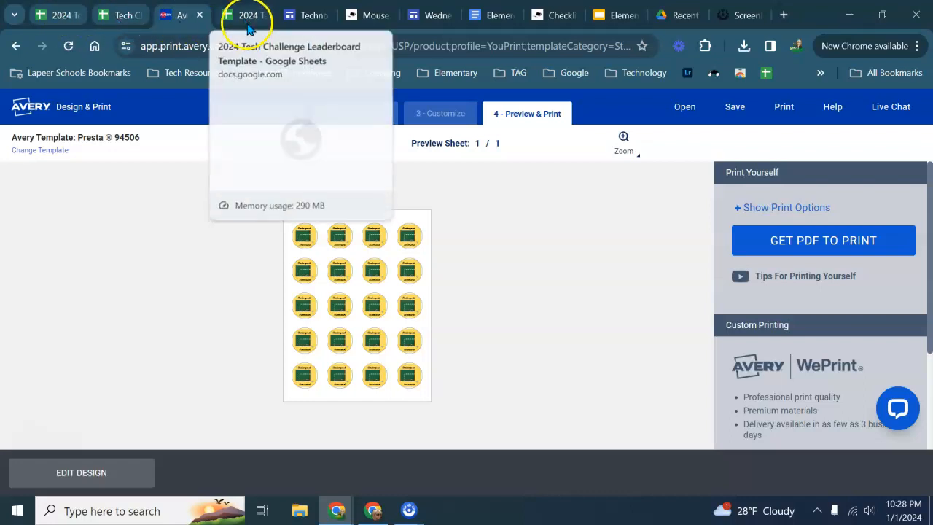
pyautogui.rightClick(64, 15)
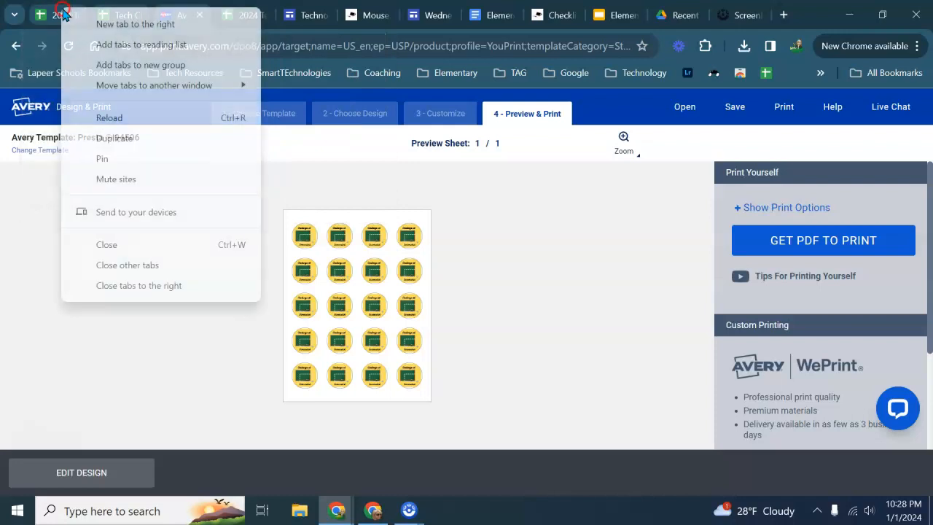
pyautogui.click(102, 67)
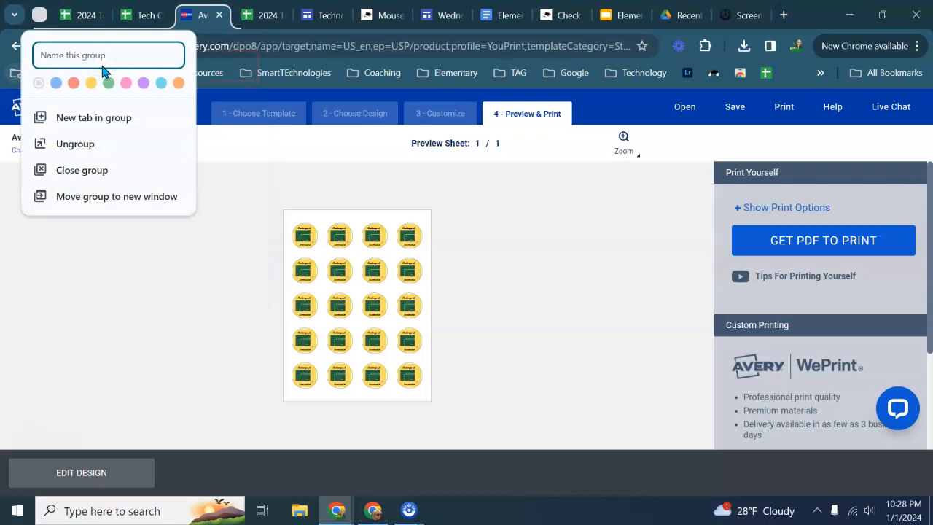
# Step: Name the new tab group "Tech Challenge" and set its colour to green
pyautogui.write('Tech Challenge')
pyautogui.click(107, 82)
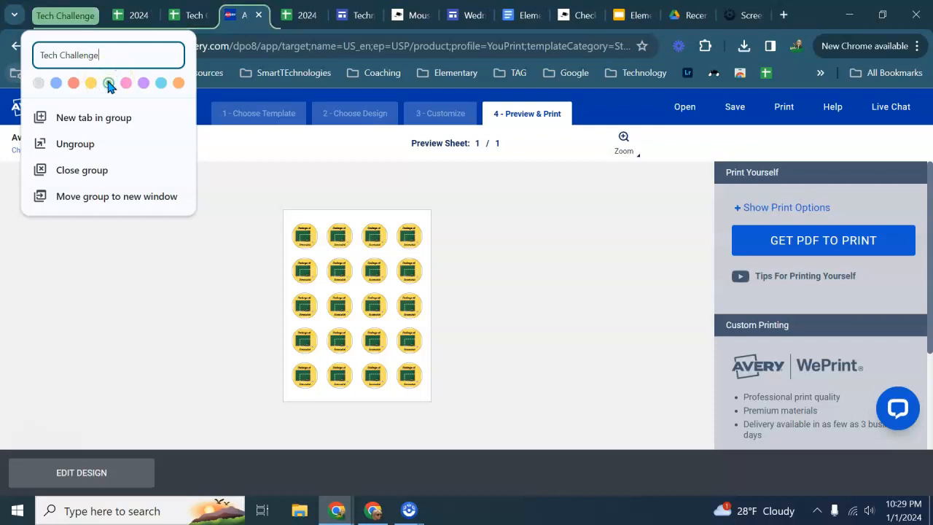
pyautogui.click(240, 186)
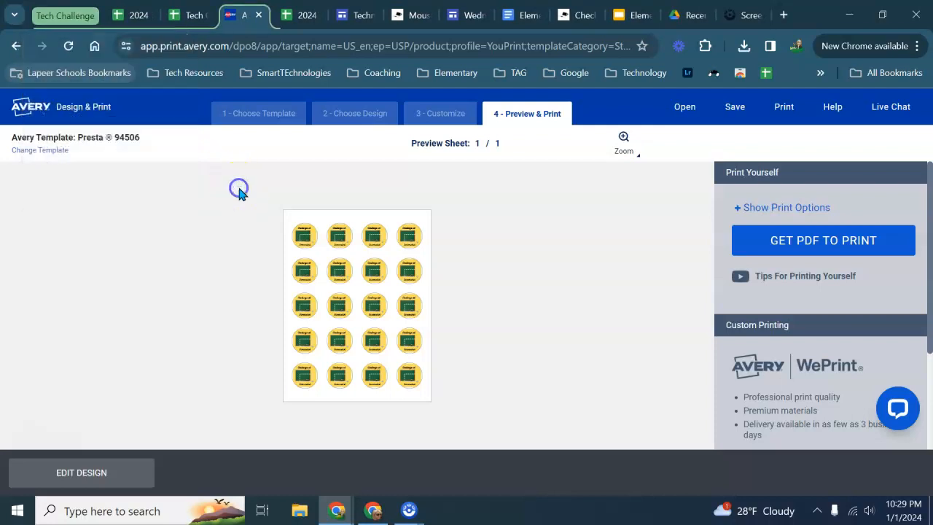
# Step: Browse the grouped leaderboard, badges and Avery tabs, and try collapsing and expanding the Tech Challenge group
pyautogui.click(123, 18)
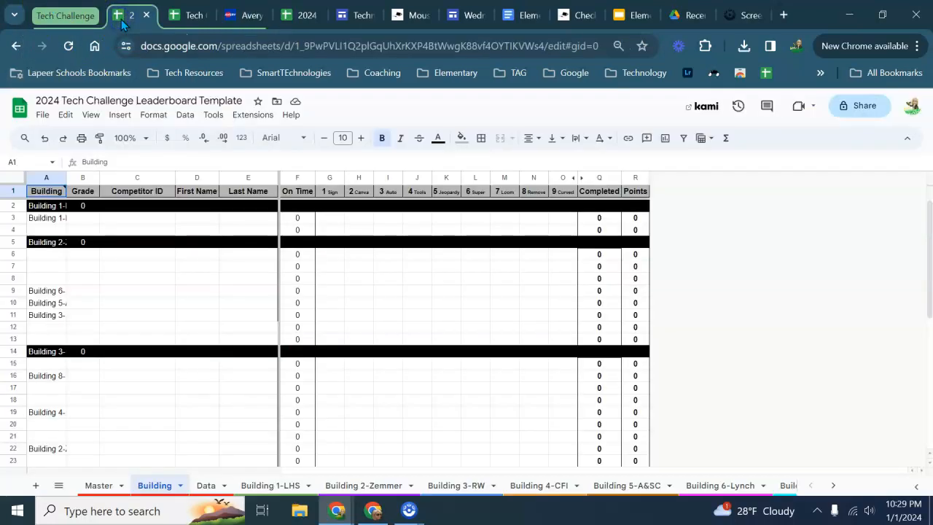
pyautogui.click(185, 19)
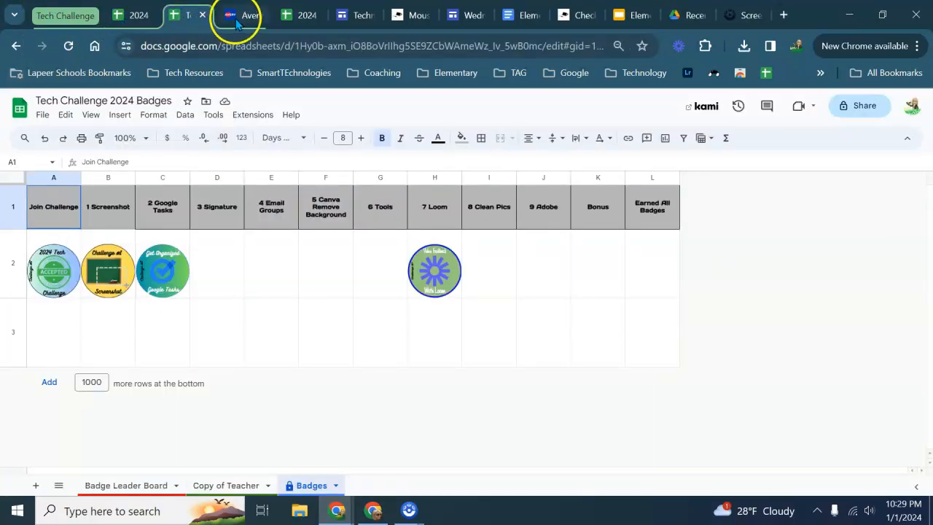
pyautogui.click(63, 16)
pyautogui.click(63, 16)
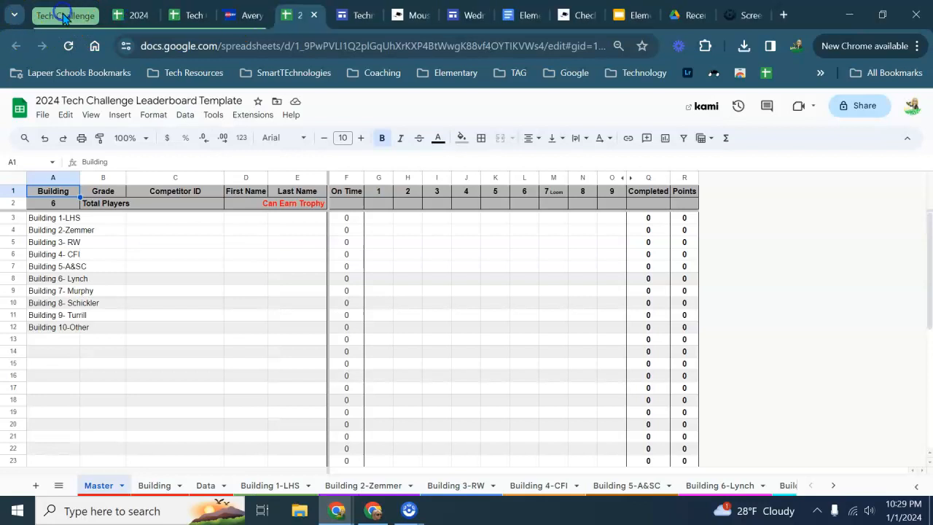
pyautogui.click(133, 24)
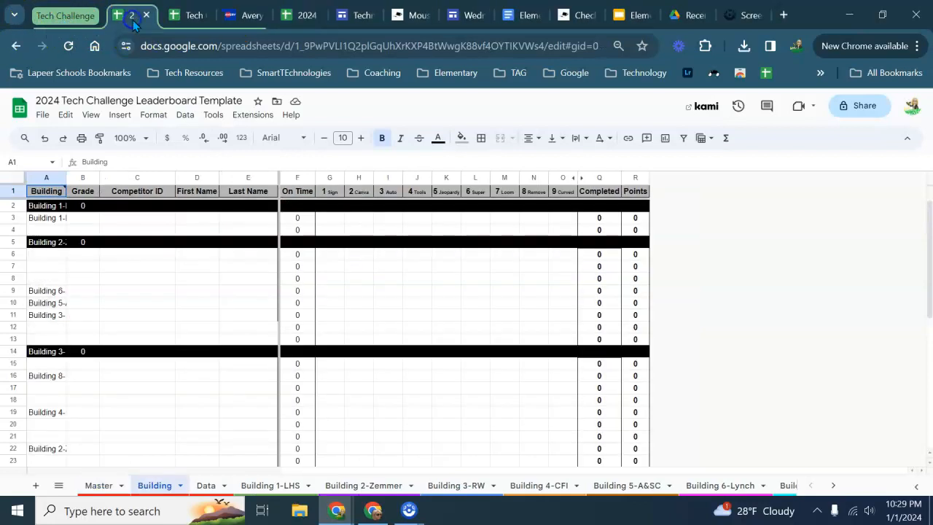
pyautogui.click(177, 21)
pyautogui.click(248, 22)
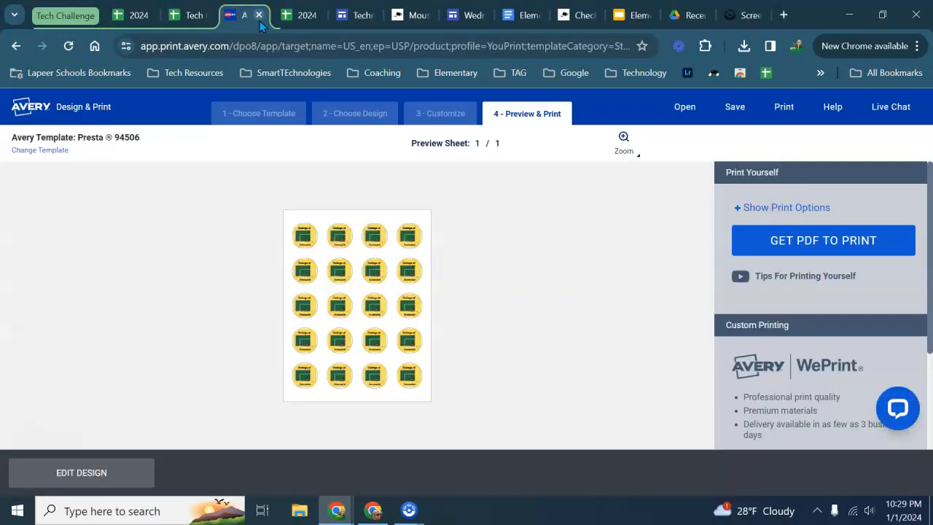
# Step: Move the ungrouped 2024 Tech Challenge Leaderboard tab into the Tech Challenge group, just before the Avery tab
pyautogui.click(303, 24)
pyautogui.click(357, 16)
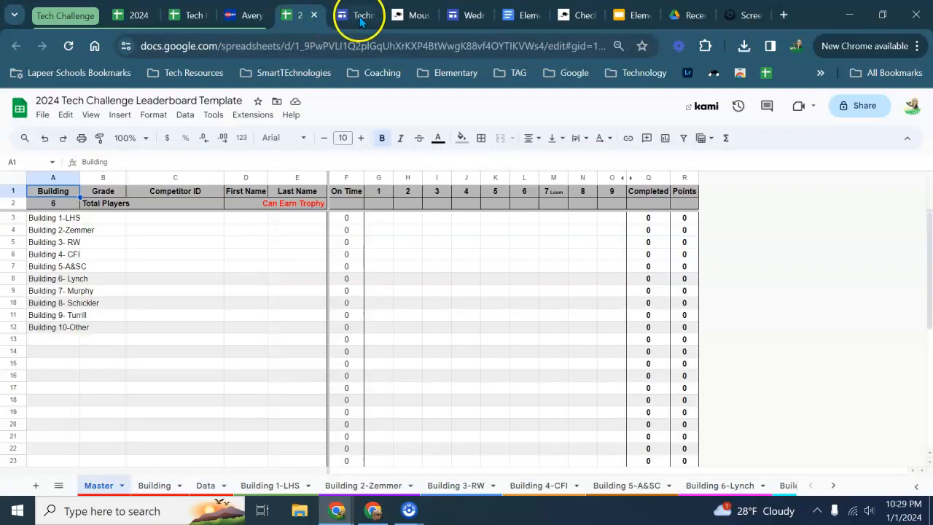
pyautogui.click(295, 18)
pyautogui.moveTo(296, 18); pyautogui.dragTo(230, 19)
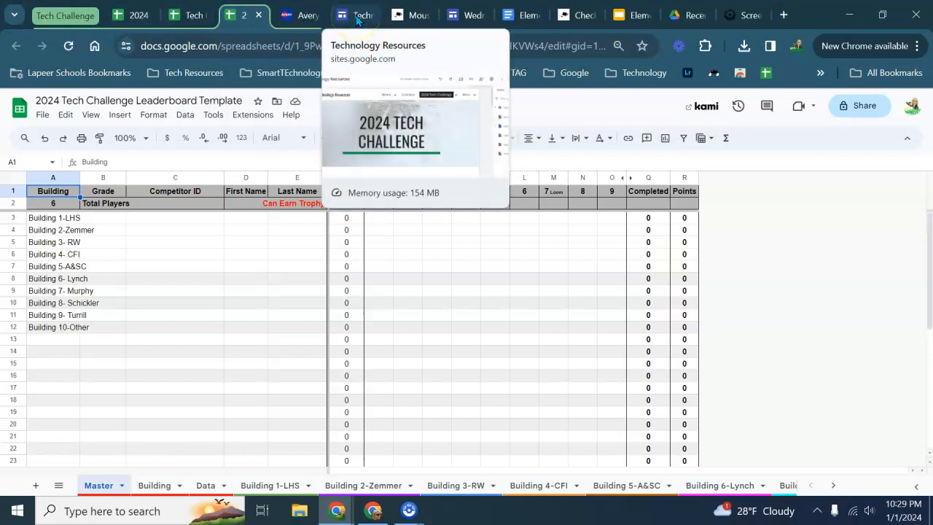
# Step: Detach the Technology Resources tab into its own window and reposition that window
pyautogui.moveTo(357, 19); pyautogui.dragTo(371, 112)
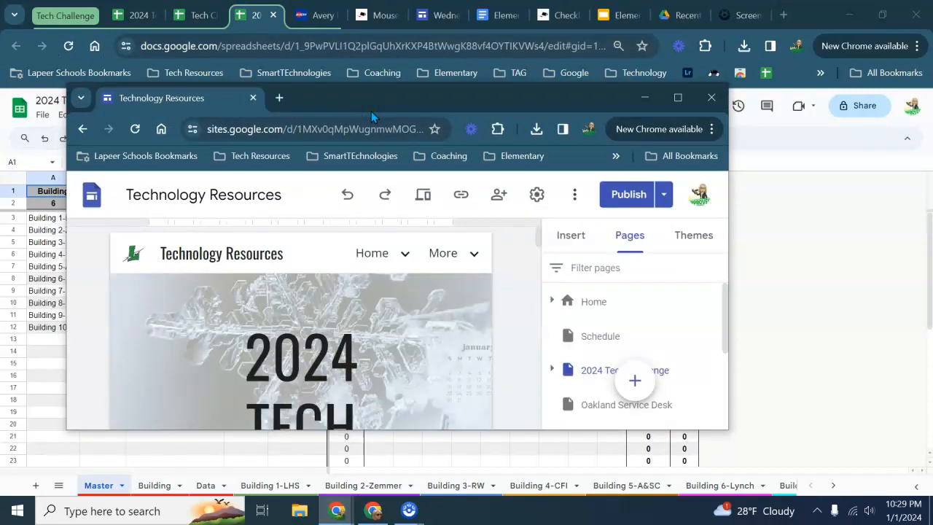
pyautogui.click(226, 104)
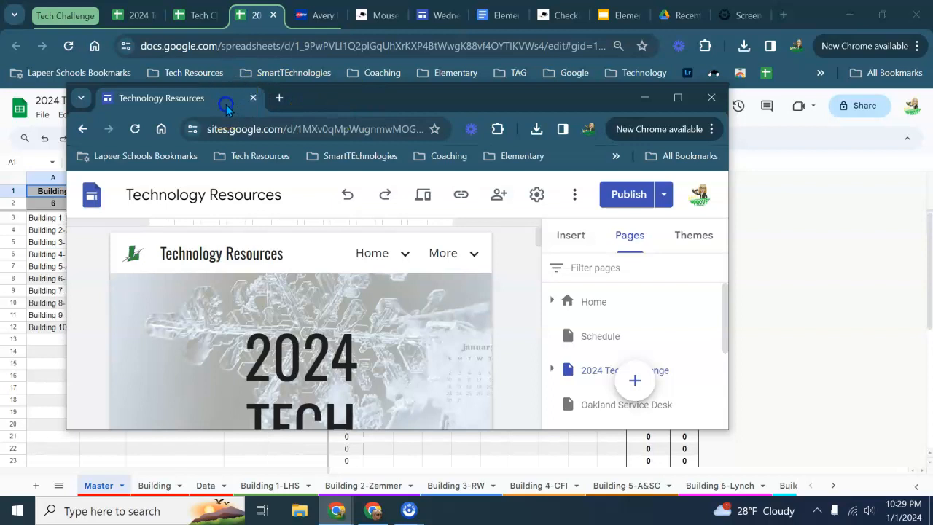
pyautogui.moveTo(226, 102); pyautogui.dragTo(241, 131)
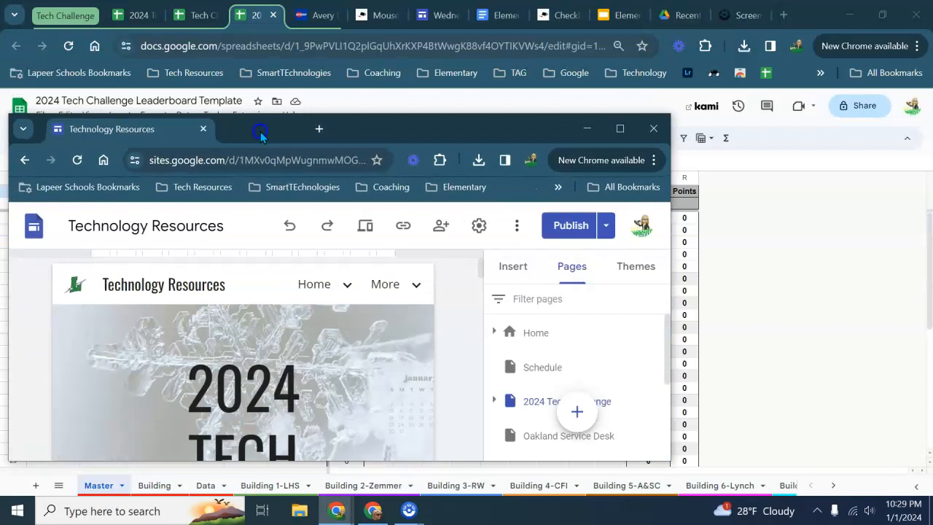
# Step: Add the Technology Resources tab to the existing Tech Challenge group and collapse the group
pyautogui.rightClick(169, 137)
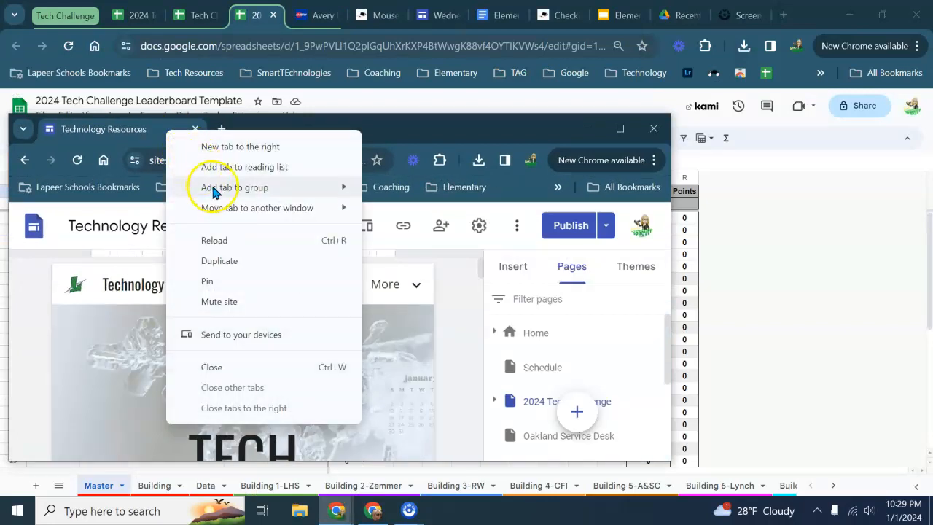
pyautogui.moveTo(232, 190)
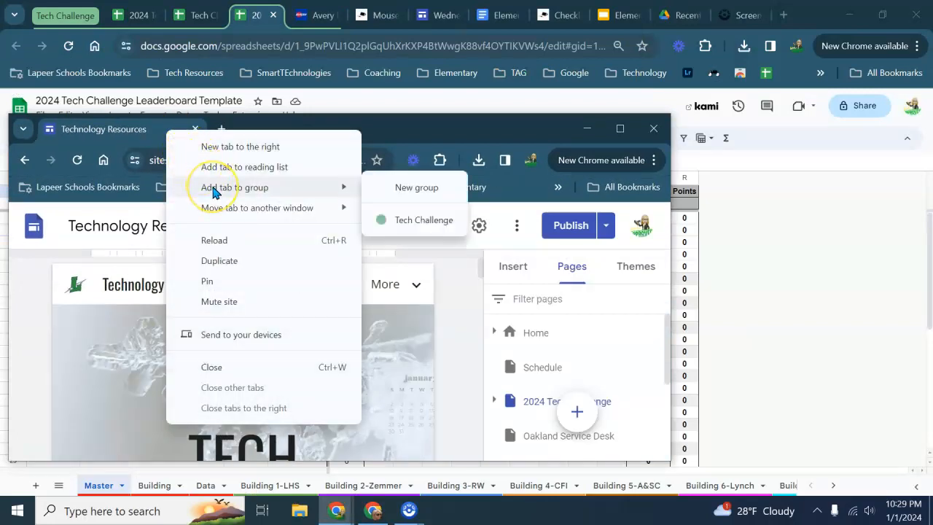
pyautogui.click(390, 226)
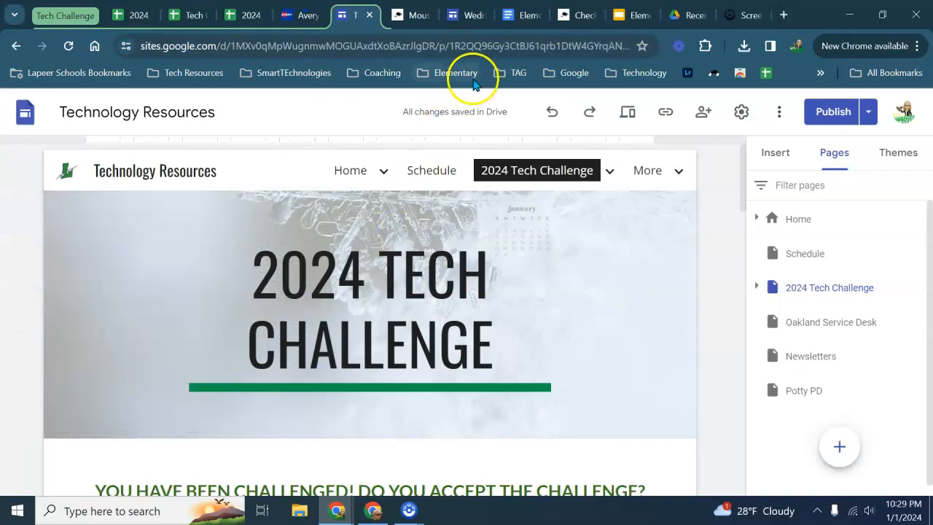
pyautogui.click(68, 16)
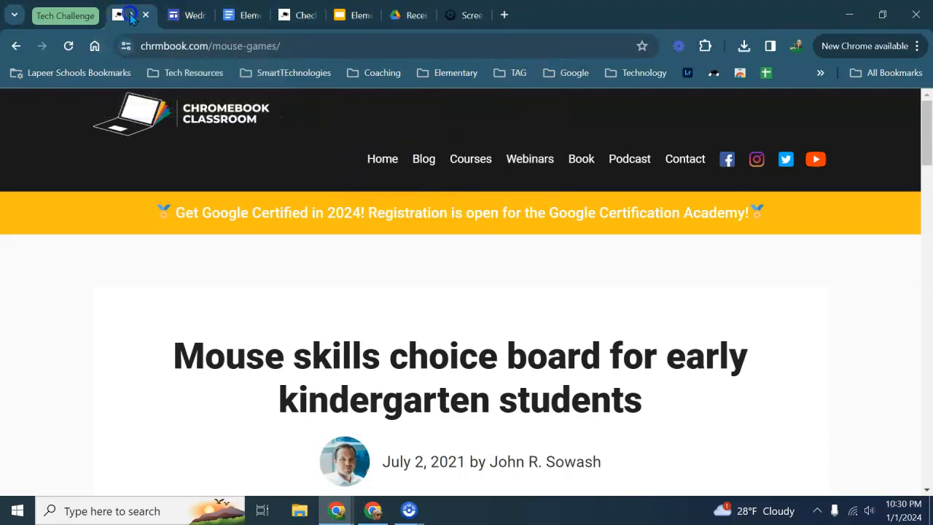
# Step: Select the five tabs from the mouse games page through the Elementary Tech Essentials slides and add them to a new tab group
pyautogui.click(177, 14)
pyautogui.click(227, 18)
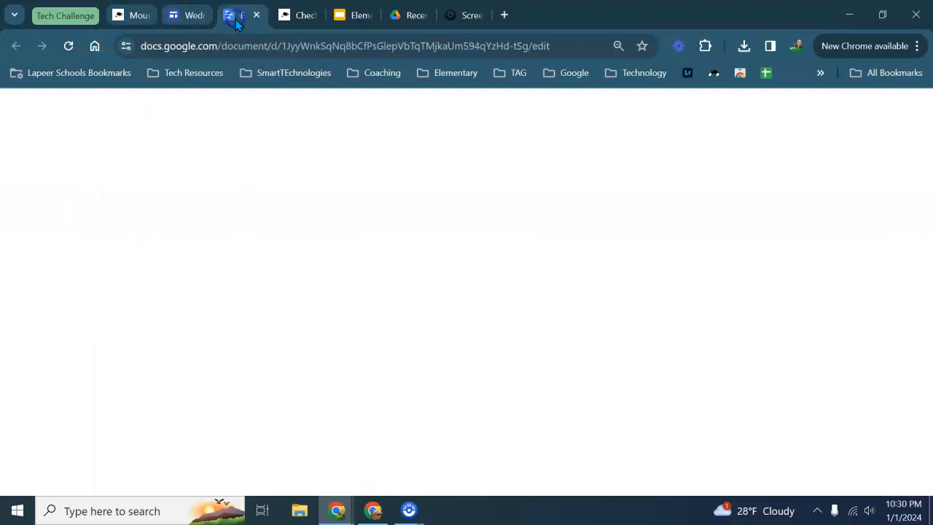
pyautogui.click(299, 16)
pyautogui.click(353, 22)
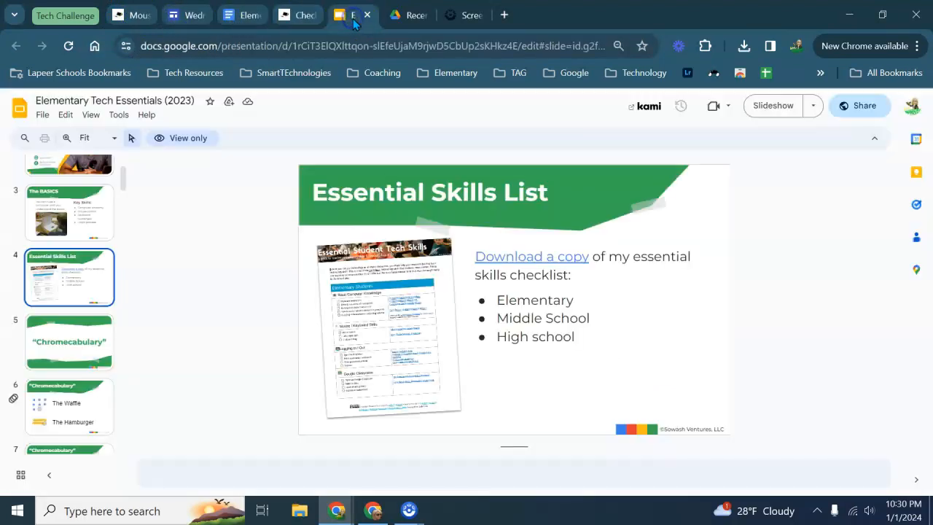
pyautogui.rightClick(144, 16)
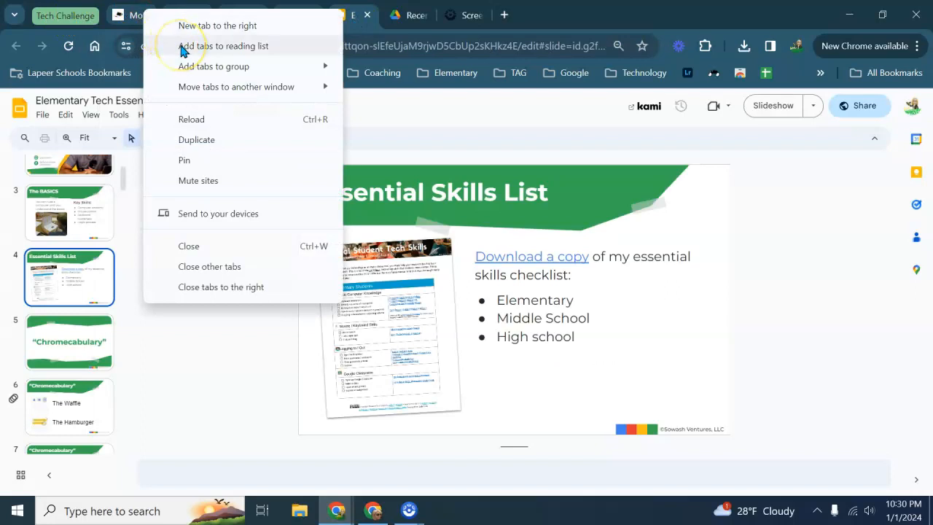
pyautogui.moveTo(193, 68)
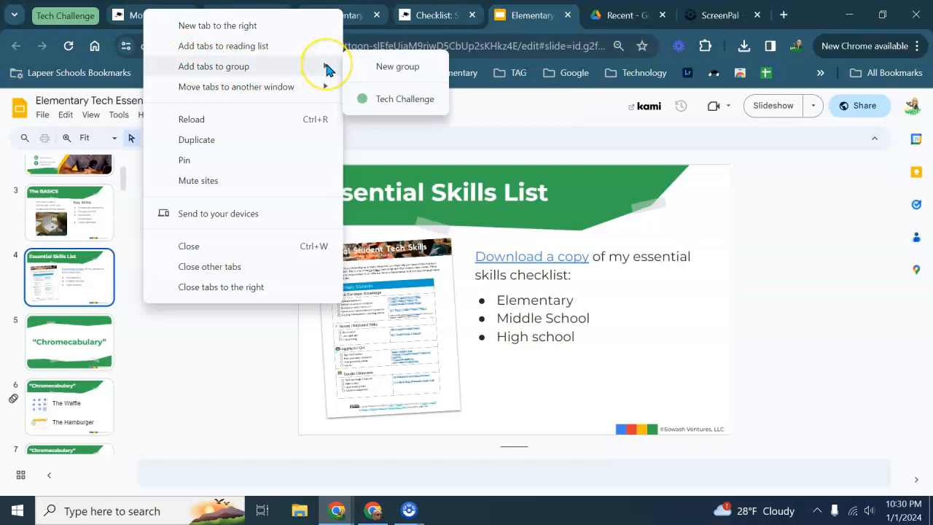
pyautogui.click(380, 67)
pyautogui.click(380, 71)
pyautogui.press('e')
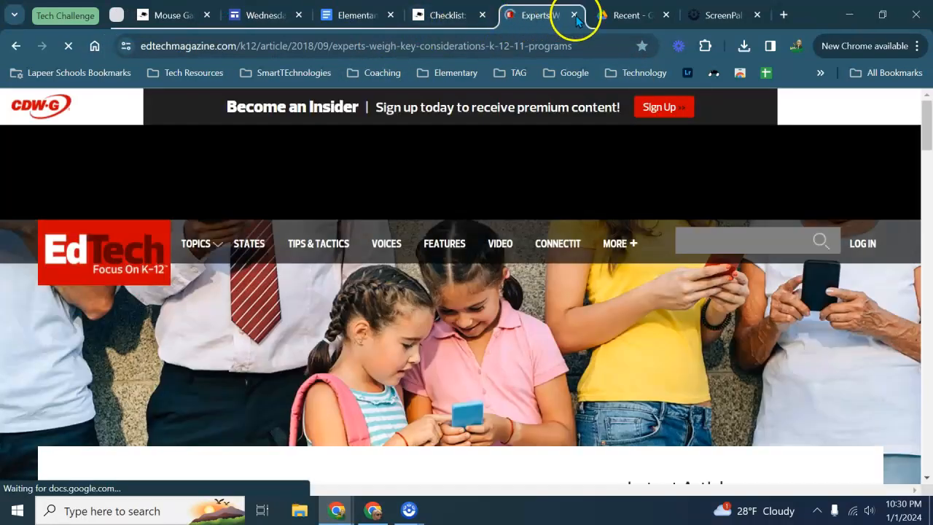
# Step: Put the mouse games tab into a new tab group named "WED. WEB"
pyautogui.click(170, 14)
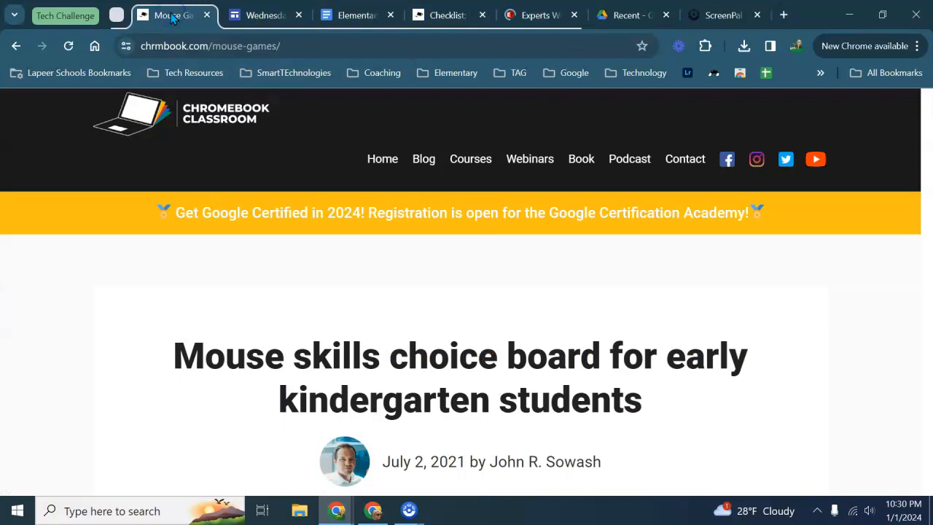
pyautogui.rightClick(172, 16)
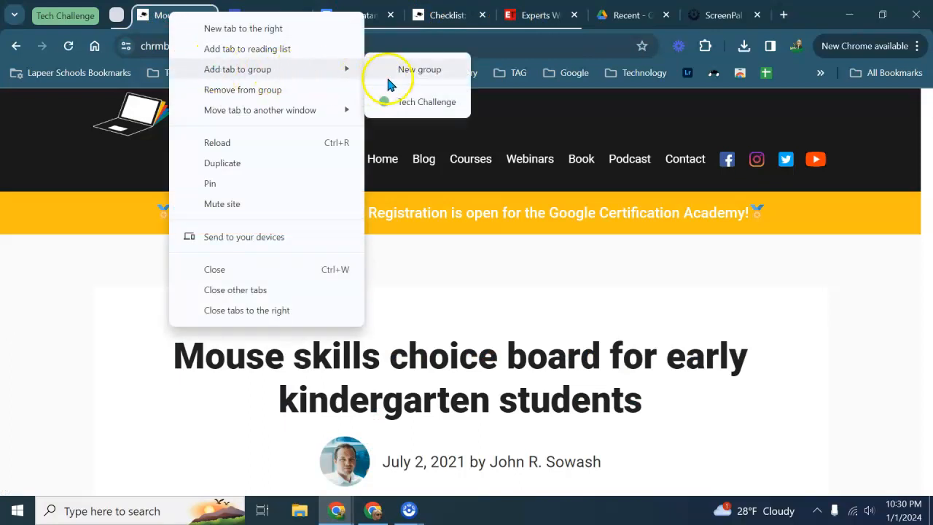
pyautogui.click(398, 76)
pyautogui.write('W')
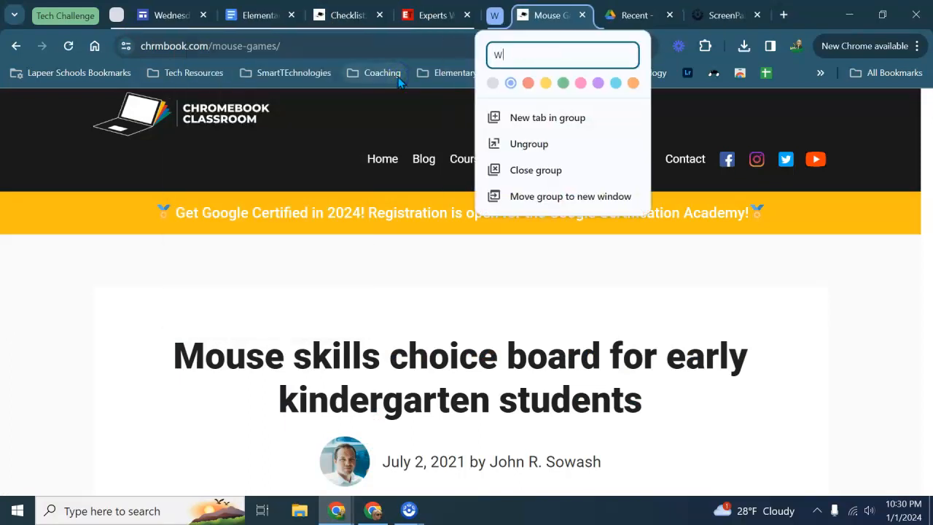
pyautogui.write('ED. WEB')
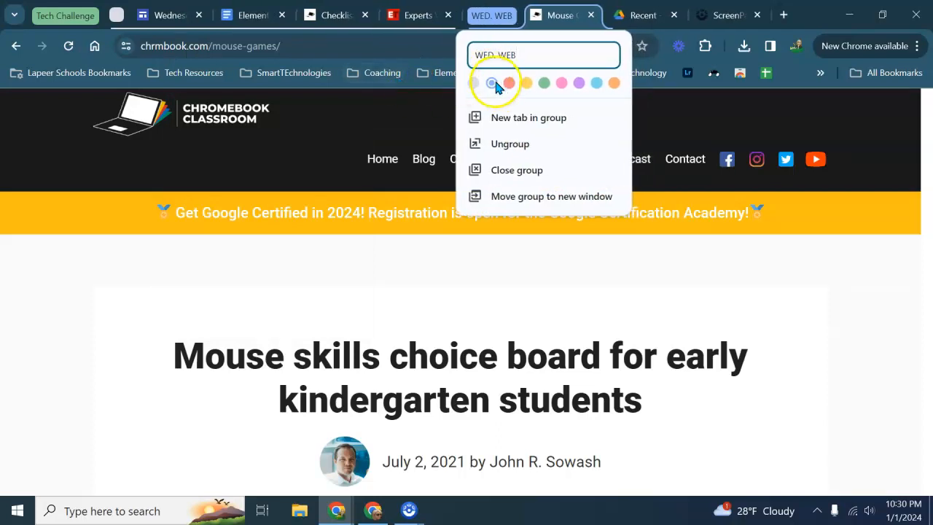
pyautogui.click(291, 128)
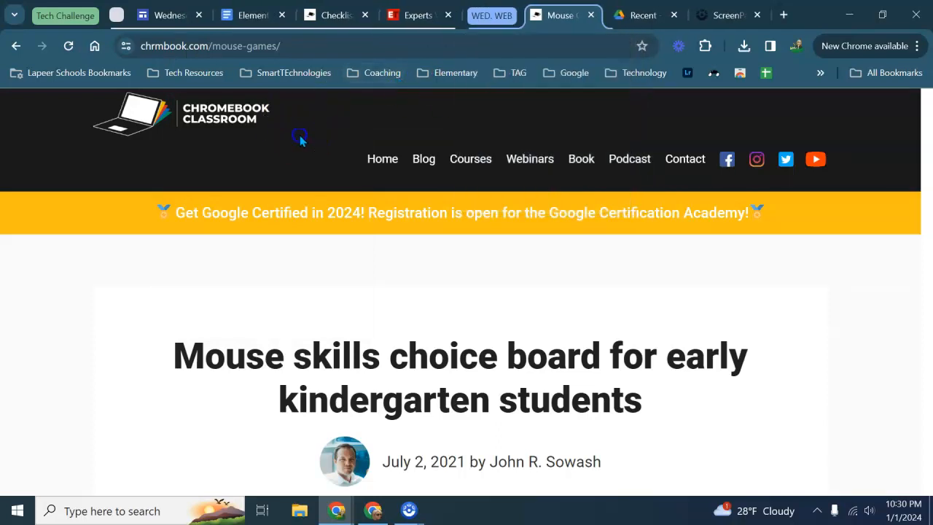
# Step: Collapse the WED. WEB tab group, expand it to check its tab, and collapse it again
pyautogui.click(511, 14)
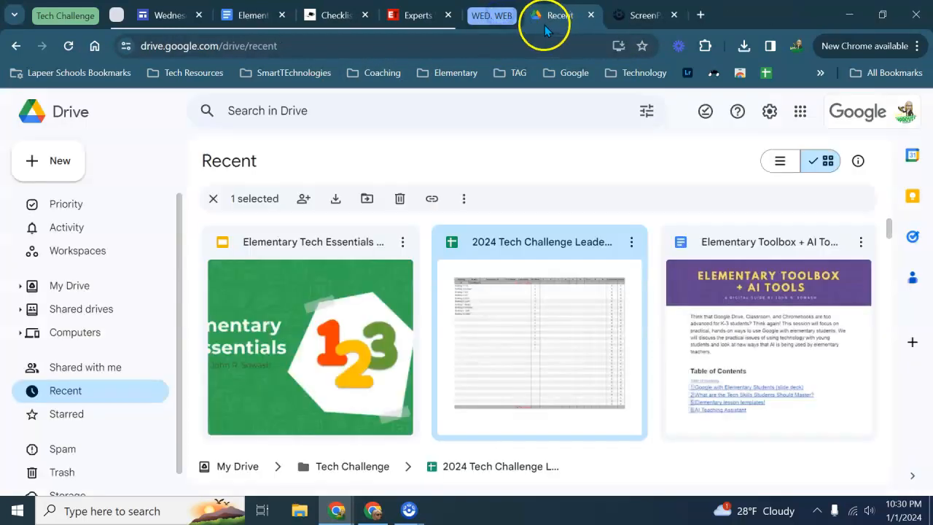
pyautogui.click(490, 15)
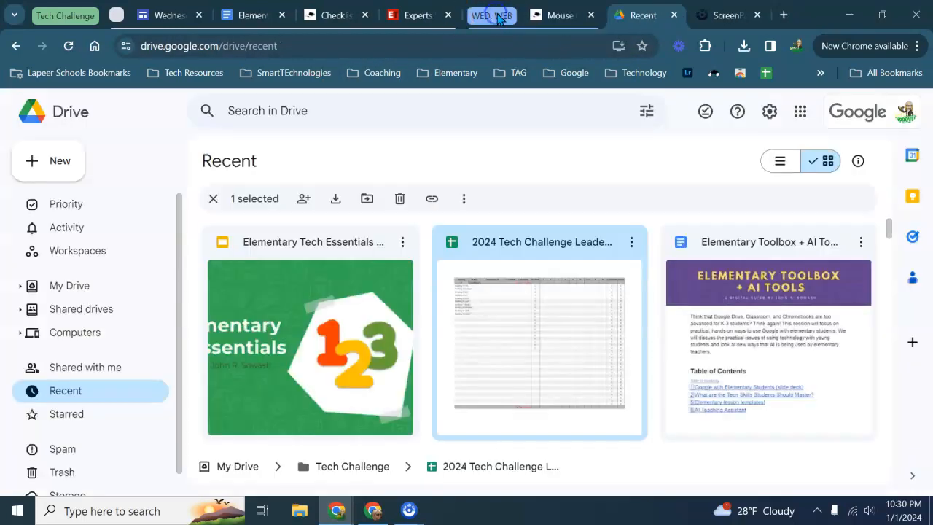
pyautogui.click(558, 16)
pyautogui.click(488, 16)
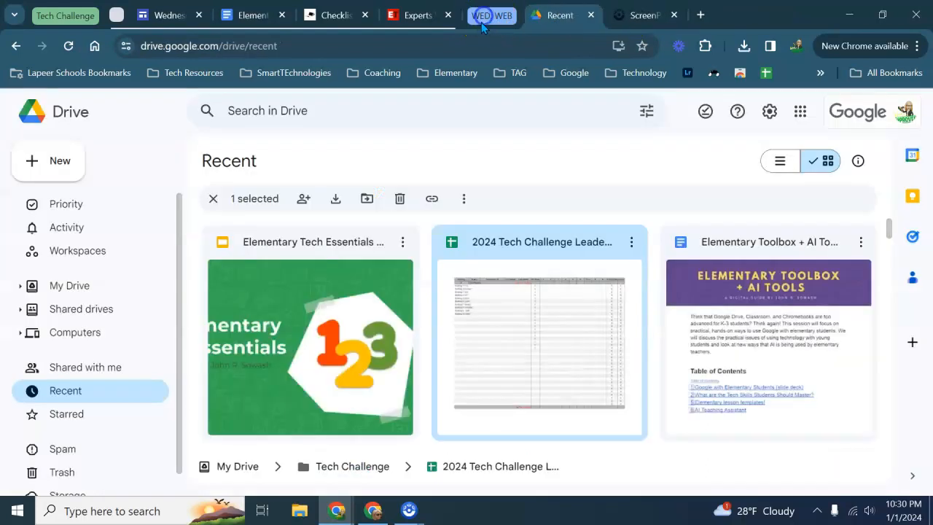
# Step: Ungroup the tabs in the unnamed grey tab group
pyautogui.click(117, 15)
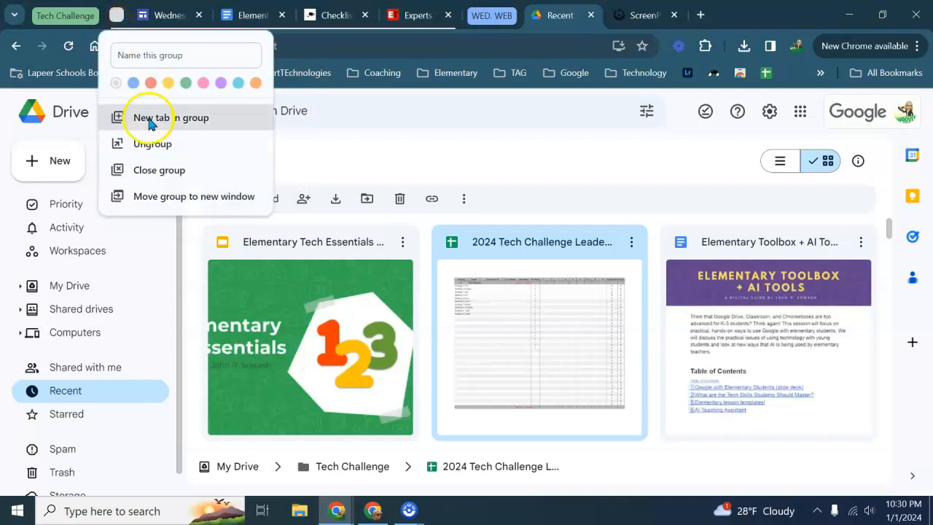
pyautogui.click(156, 144)
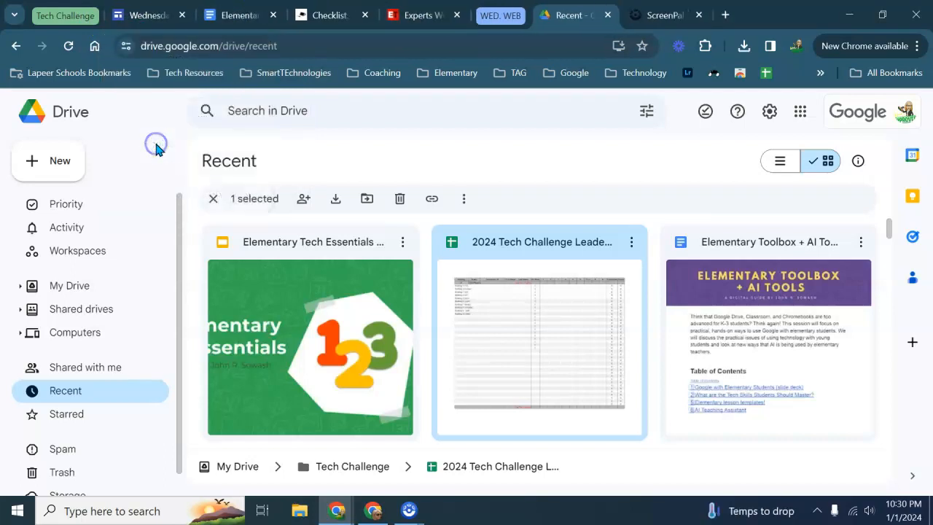
# Step: Select the Wednesday, Elementary Toolbox and Checklist tabs together with the Drive Recent tab and add them to the existing WED. WEB group
pyautogui.click(144, 10)
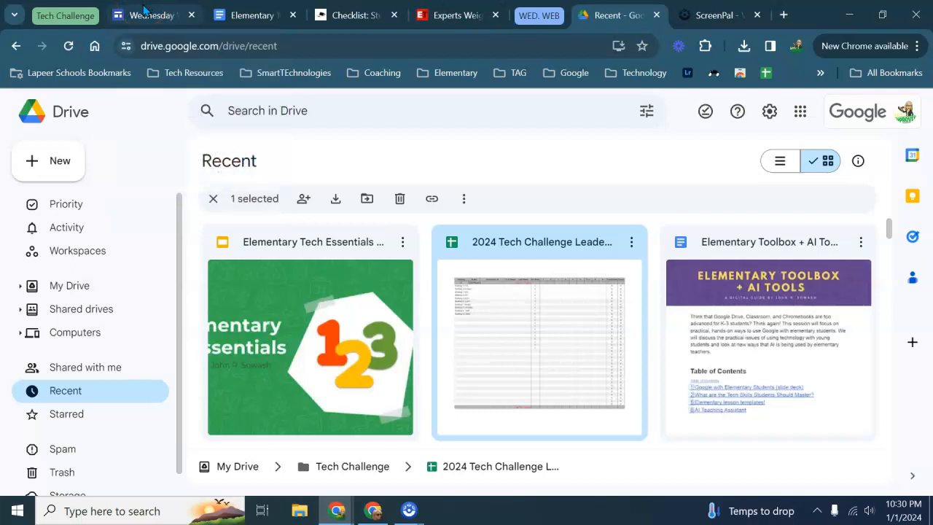
pyautogui.click(235, 10)
pyautogui.click(357, 22)
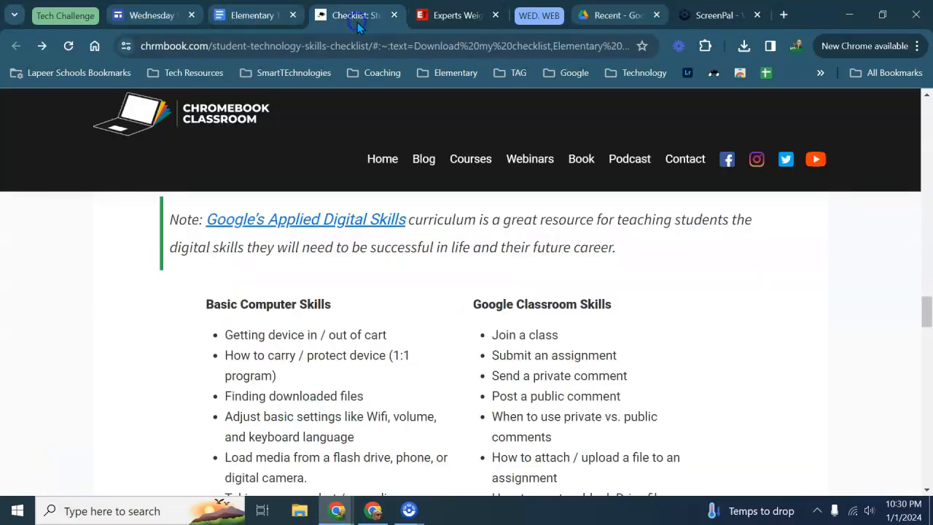
pyautogui.rightClick(173, 10)
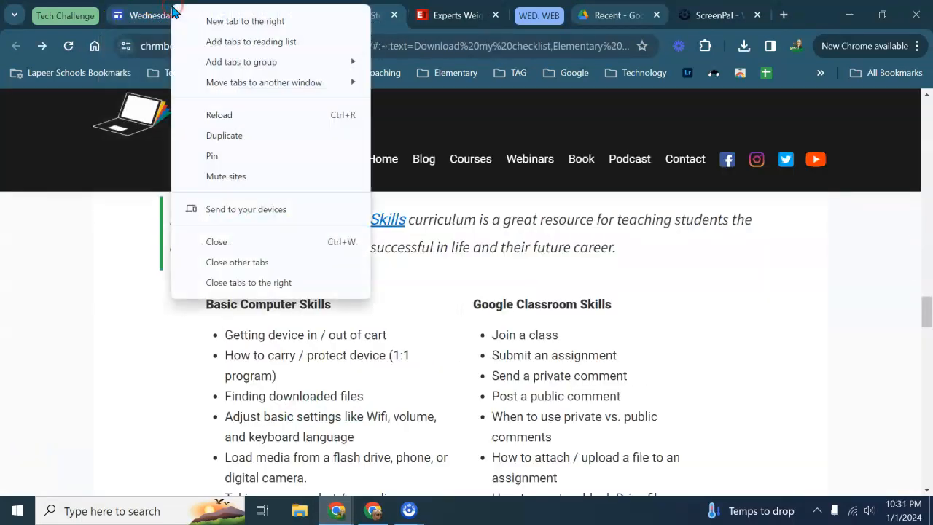
pyautogui.moveTo(243, 63)
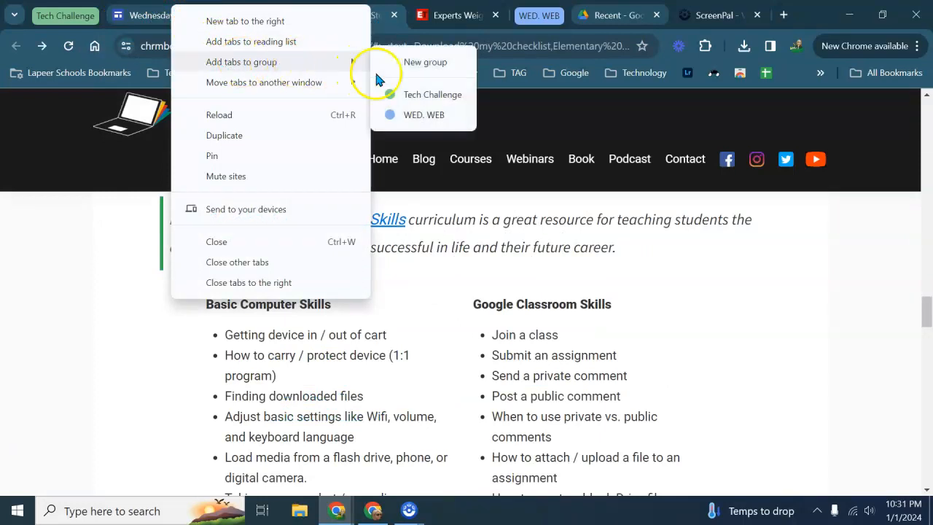
pyautogui.click(408, 115)
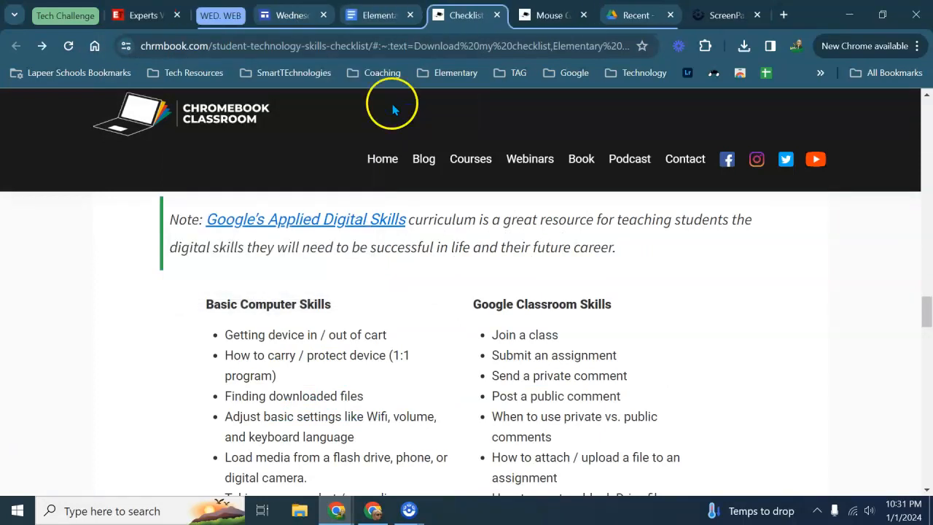
# Step: Collapse the WED. WEB tab group and close the ungrouped Experts tab beside it
pyautogui.click(218, 15)
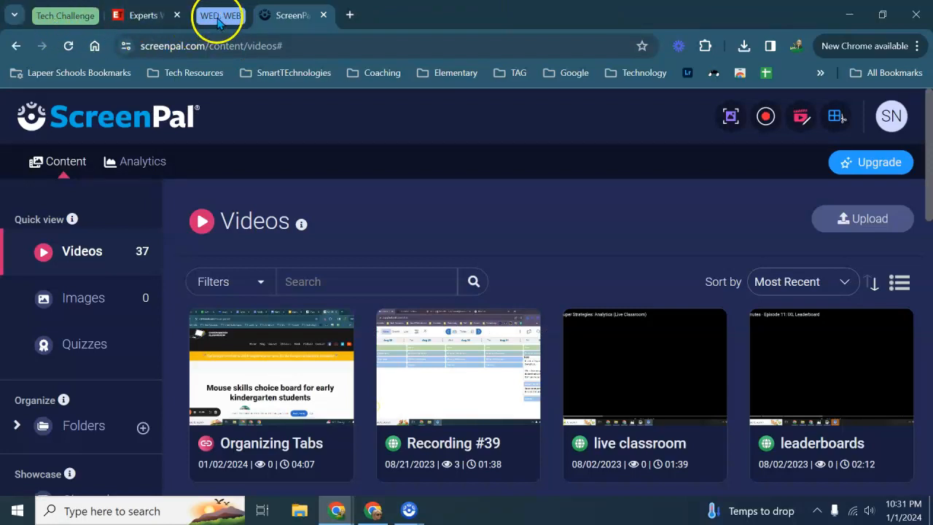
pyautogui.click(177, 15)
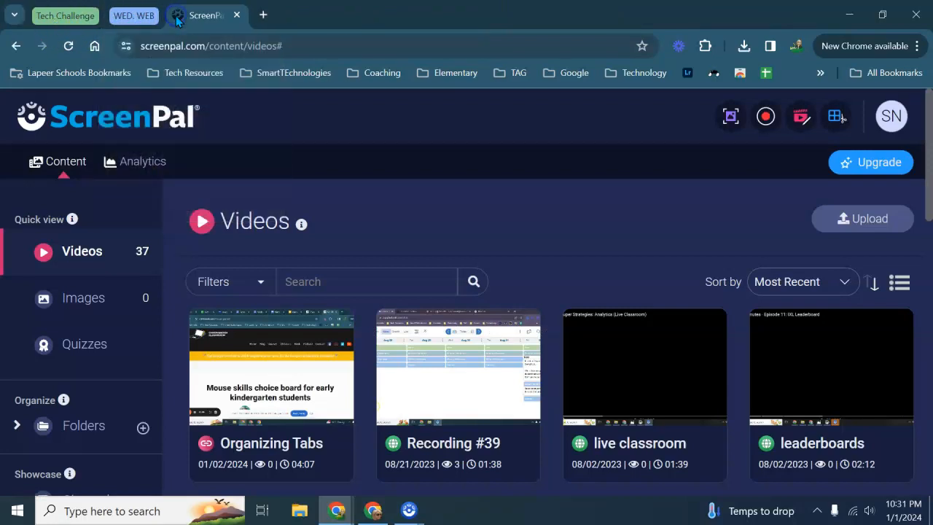
# Step: Expand the WED. WEB tab group and ungroup its tabs
pyautogui.click(138, 16)
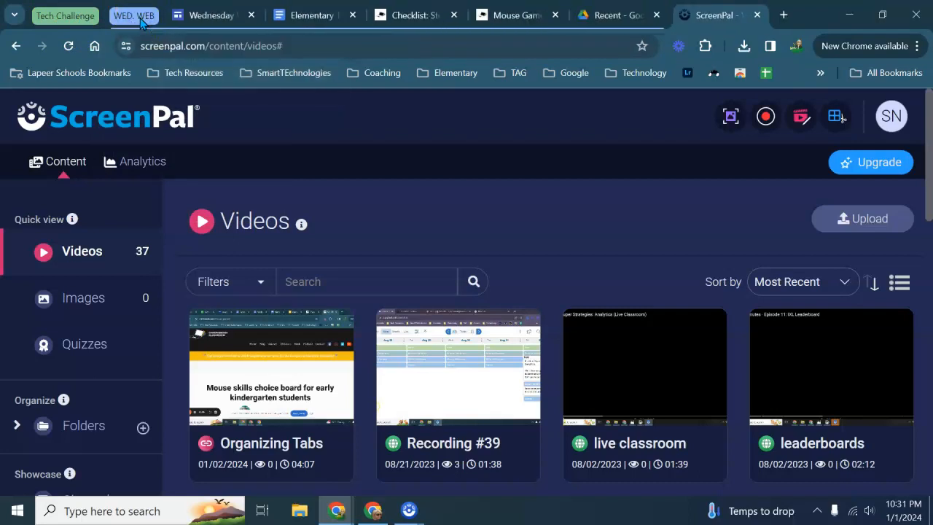
pyautogui.rightClick(141, 19)
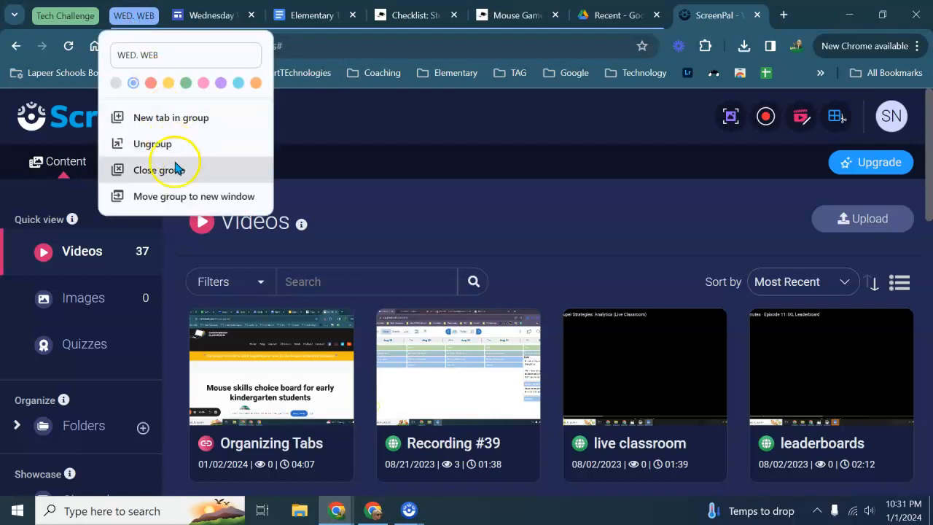
pyautogui.click(150, 144)
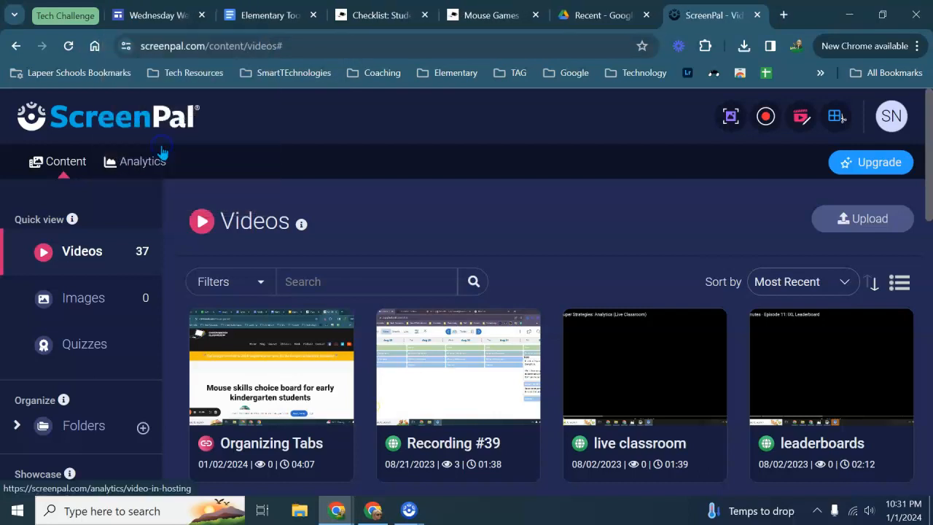